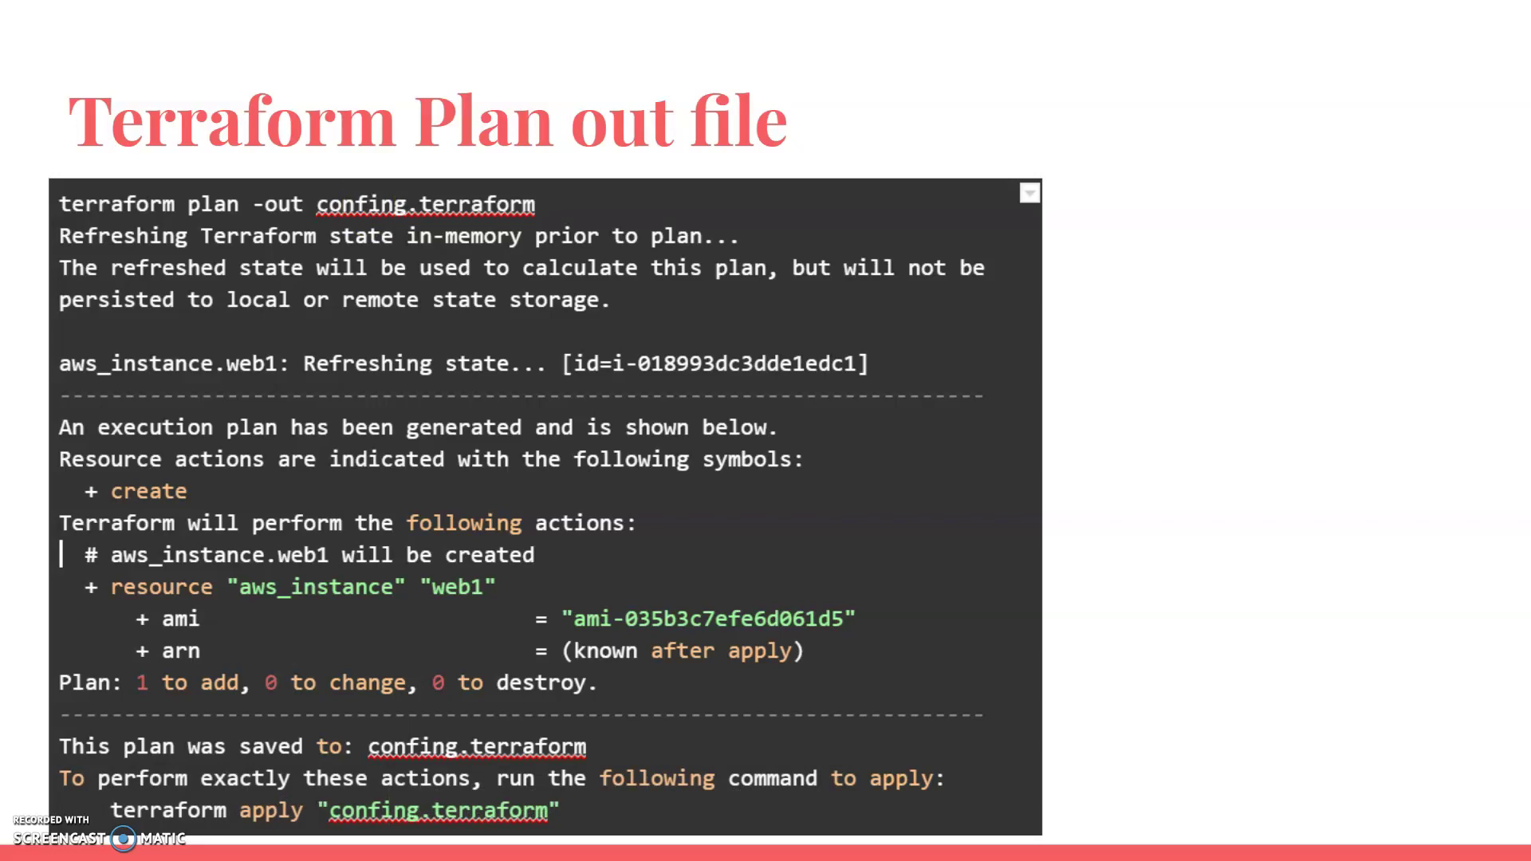
Step: Advance the presentation to the 'Terraform apply with plan out file' slide
key(Right)
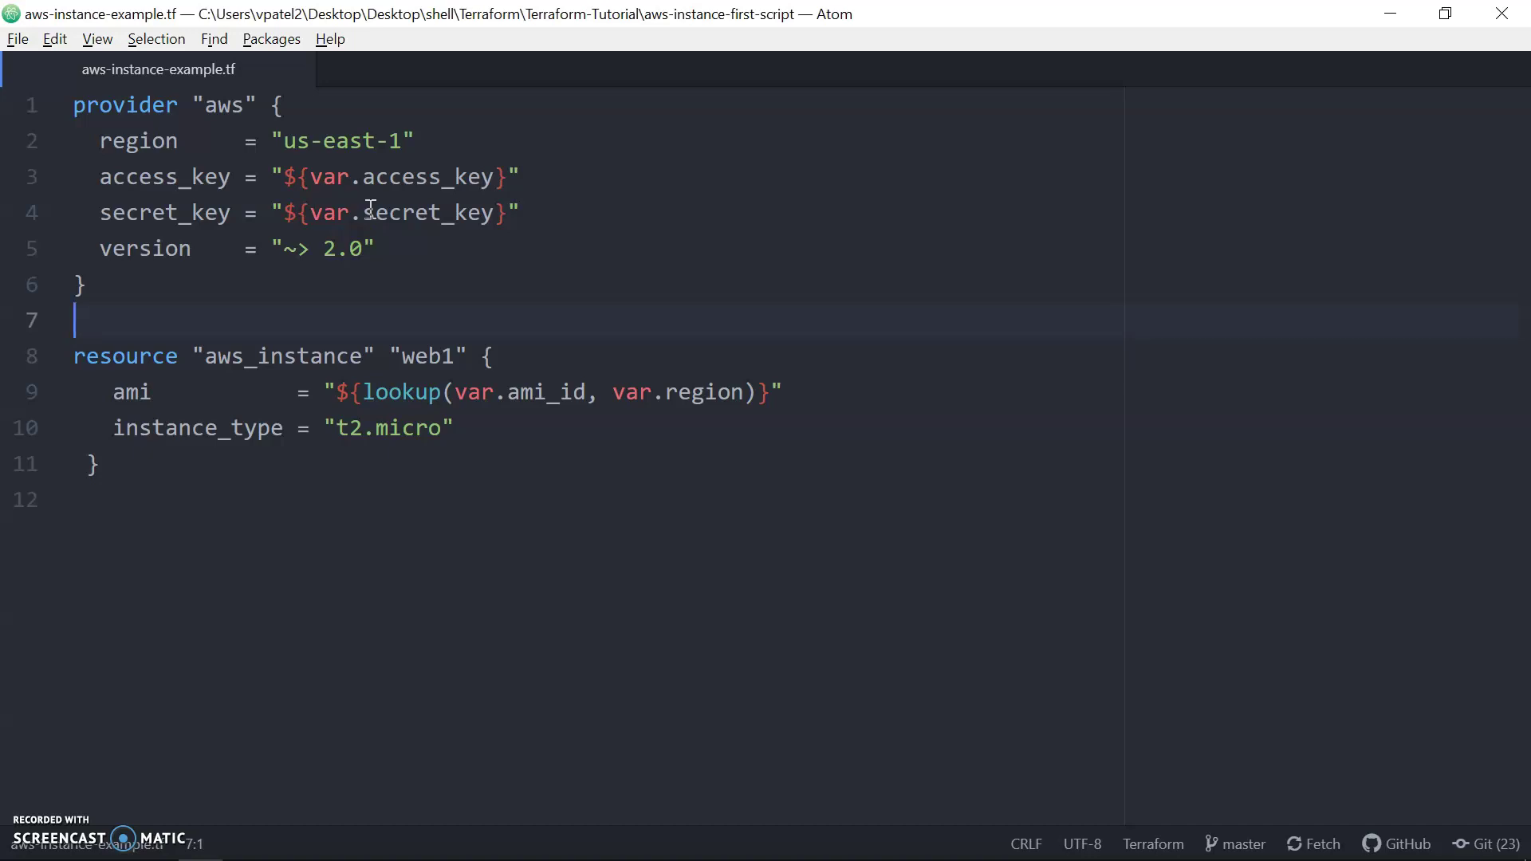
key(alt+Tab)
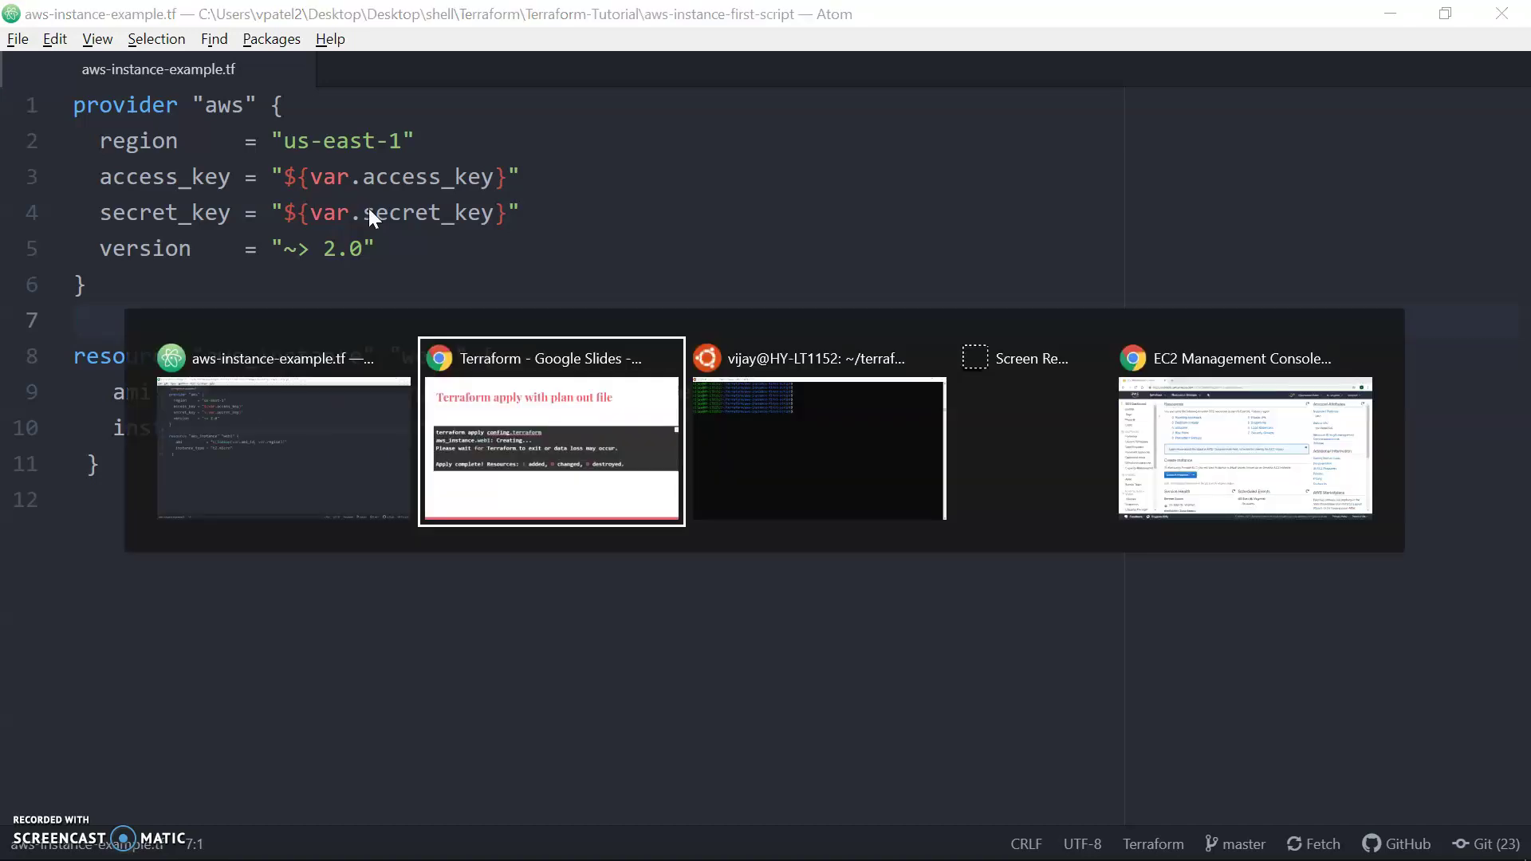
Step: Run terraform plan -out config.terraform (1 to add) and highlight the saved file name
key(Tab)
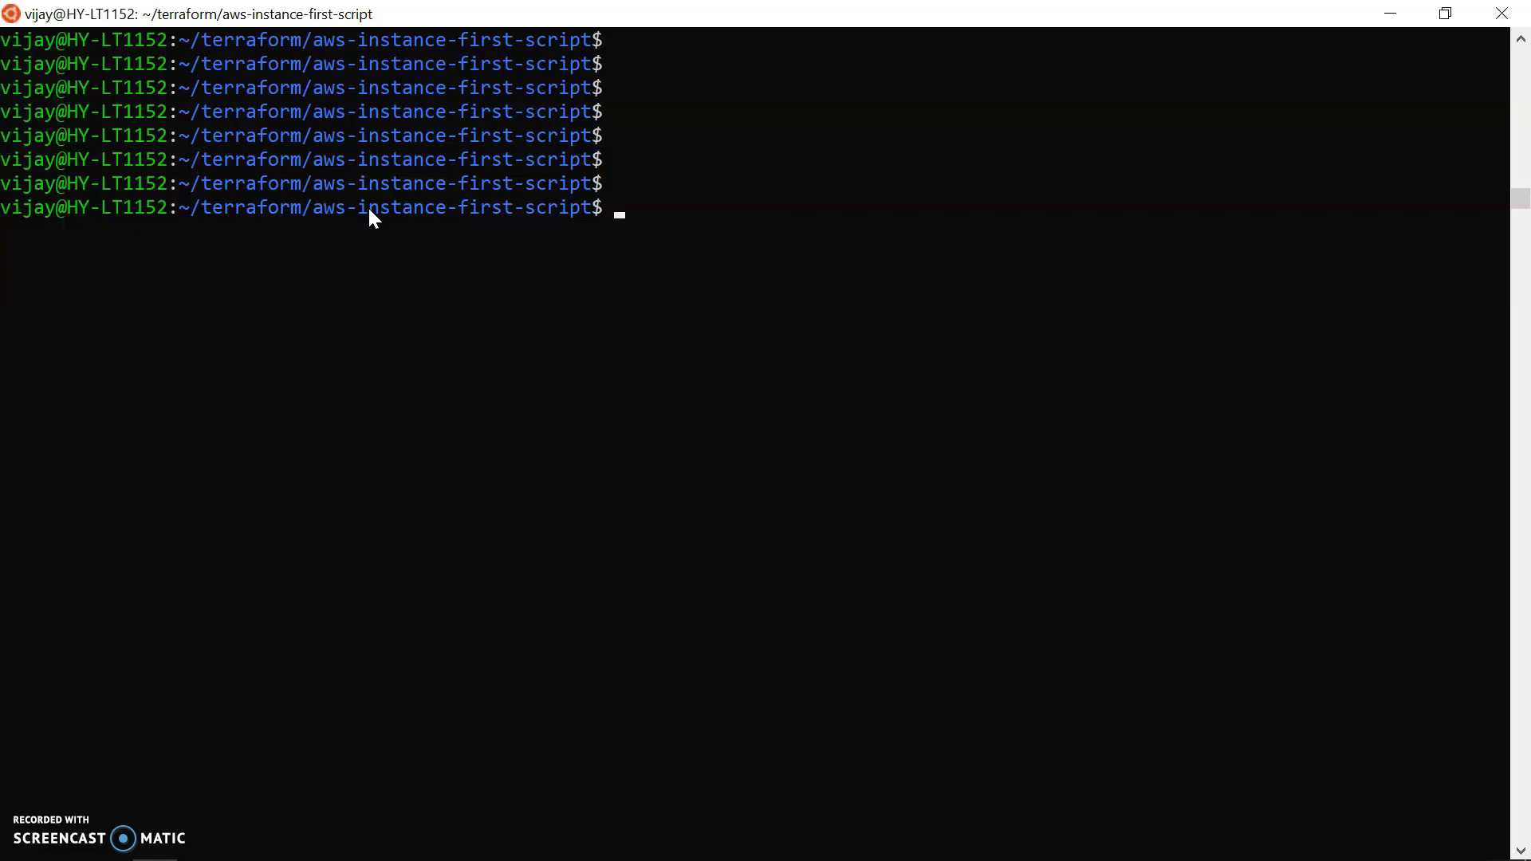
text(terr)
text(af)
text(om)
key(BackSpace)
text(rm )
text(pla)
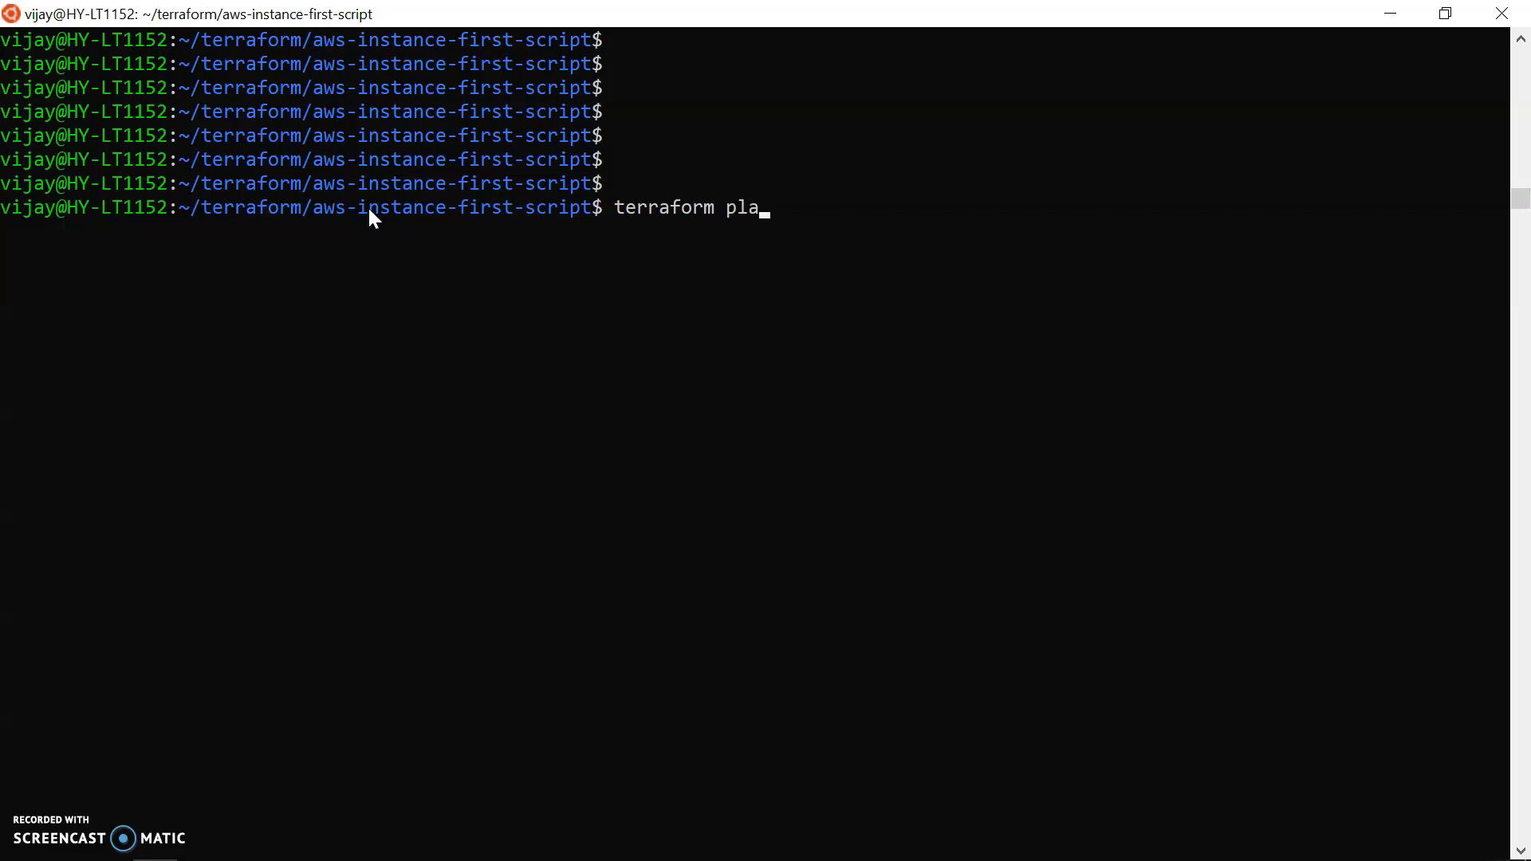
text(n -o)
text(ut )
text(co)
text(nfi)
text(g.te)
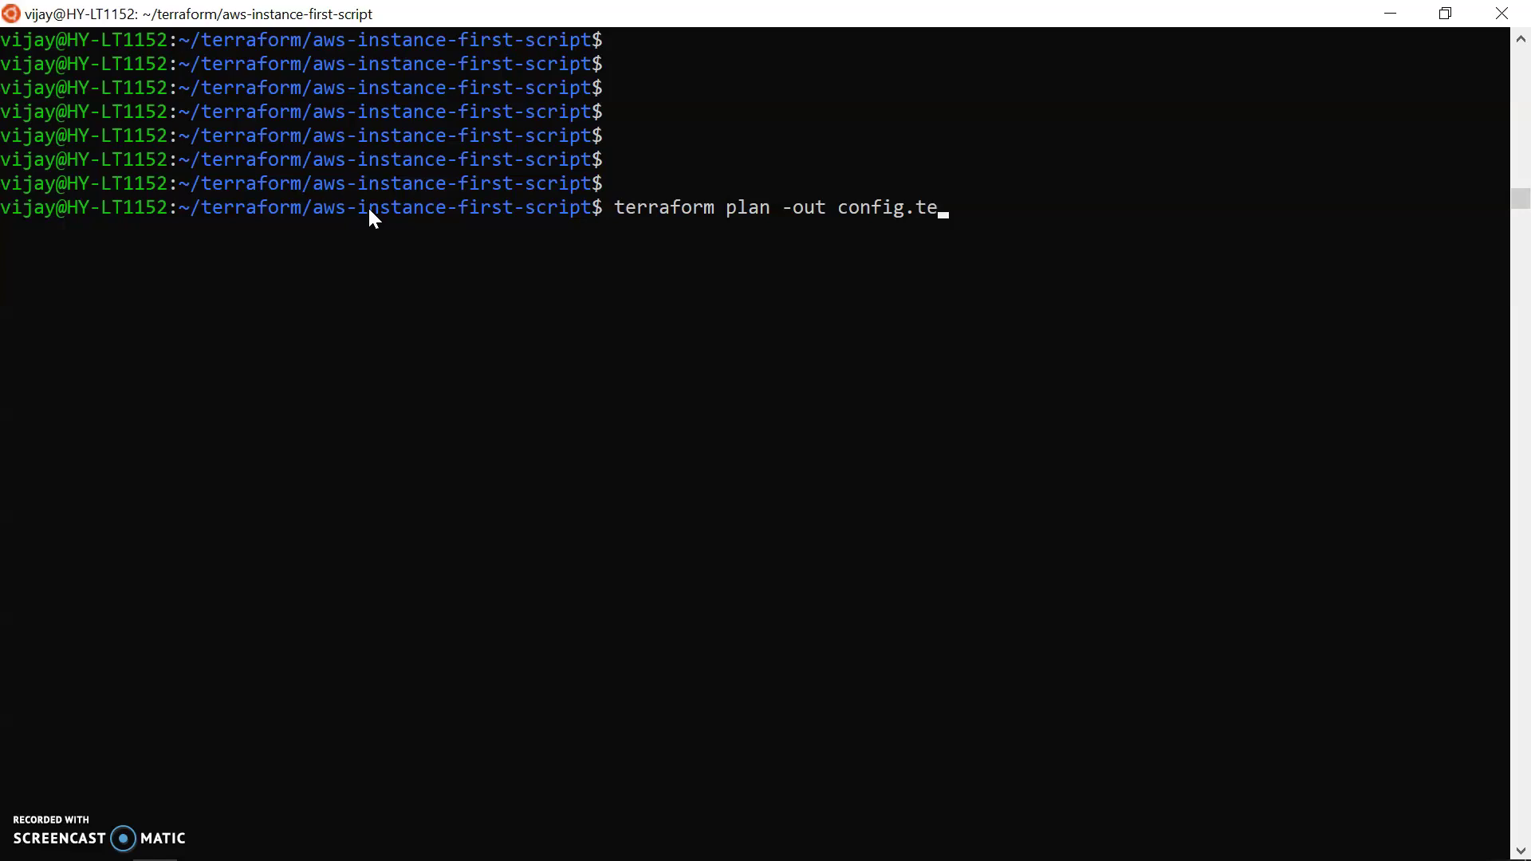
text(rraf)
text(orm)
key(Return)
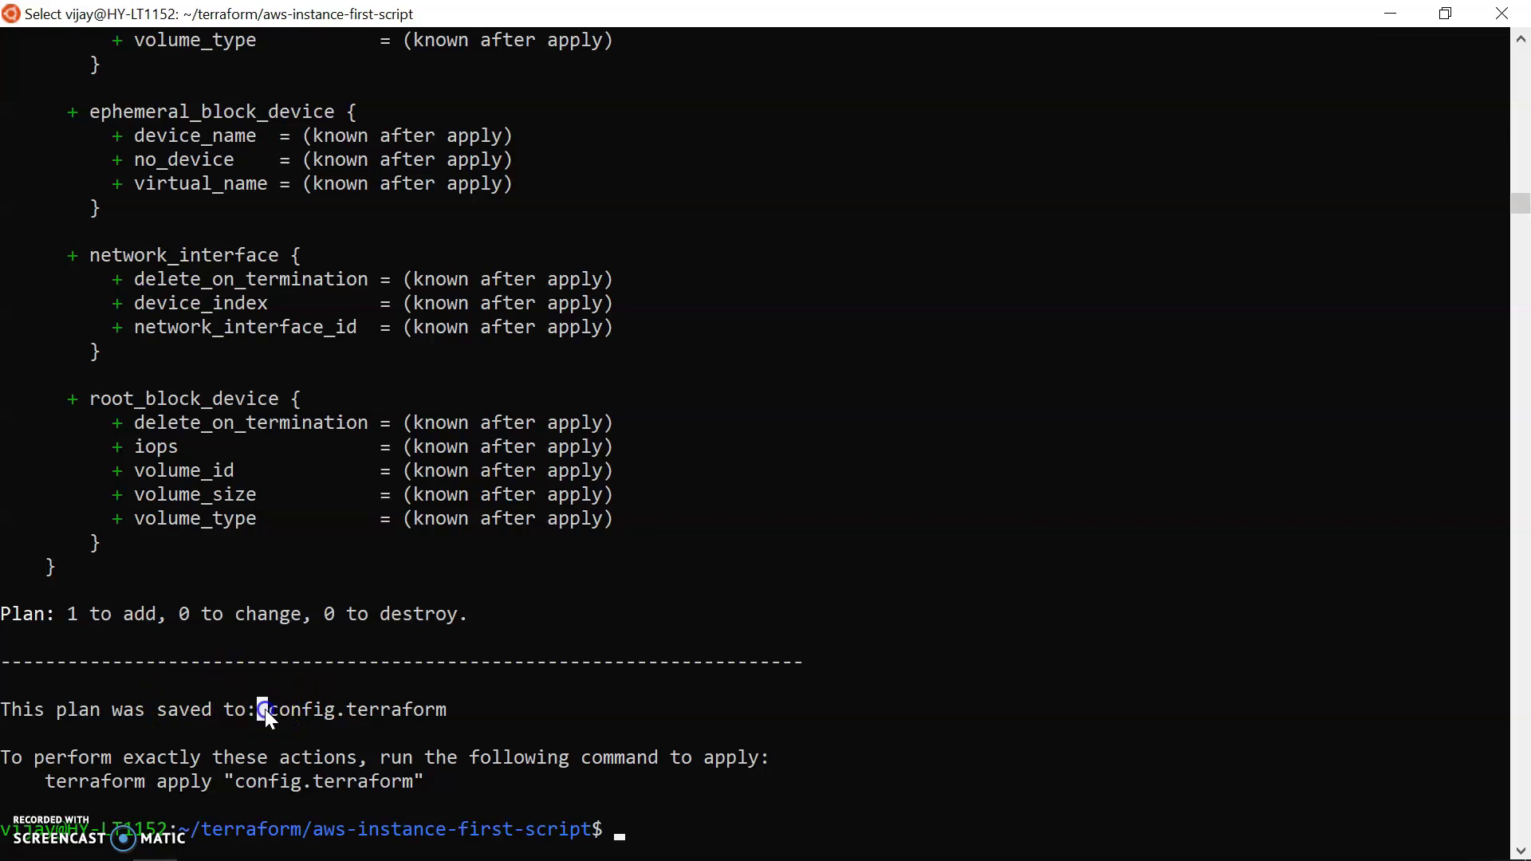
drag(265, 710, 444, 706)
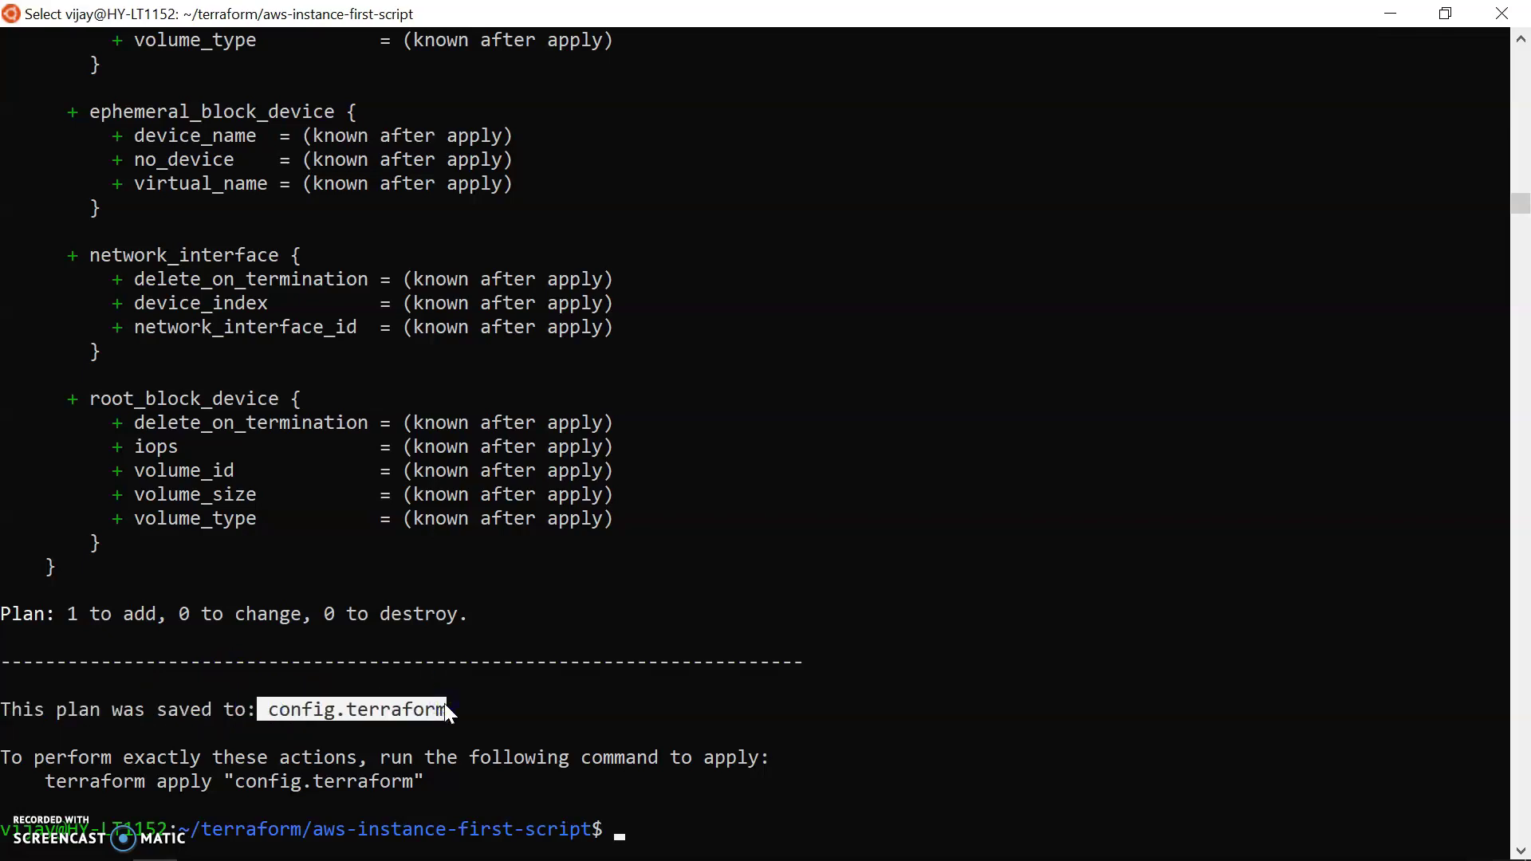
Step: Run terraform apply config.terraform, creating aws_instance.web1 with 1 resource added
key(Return)
key(Return)
key(Return)
key(Up)
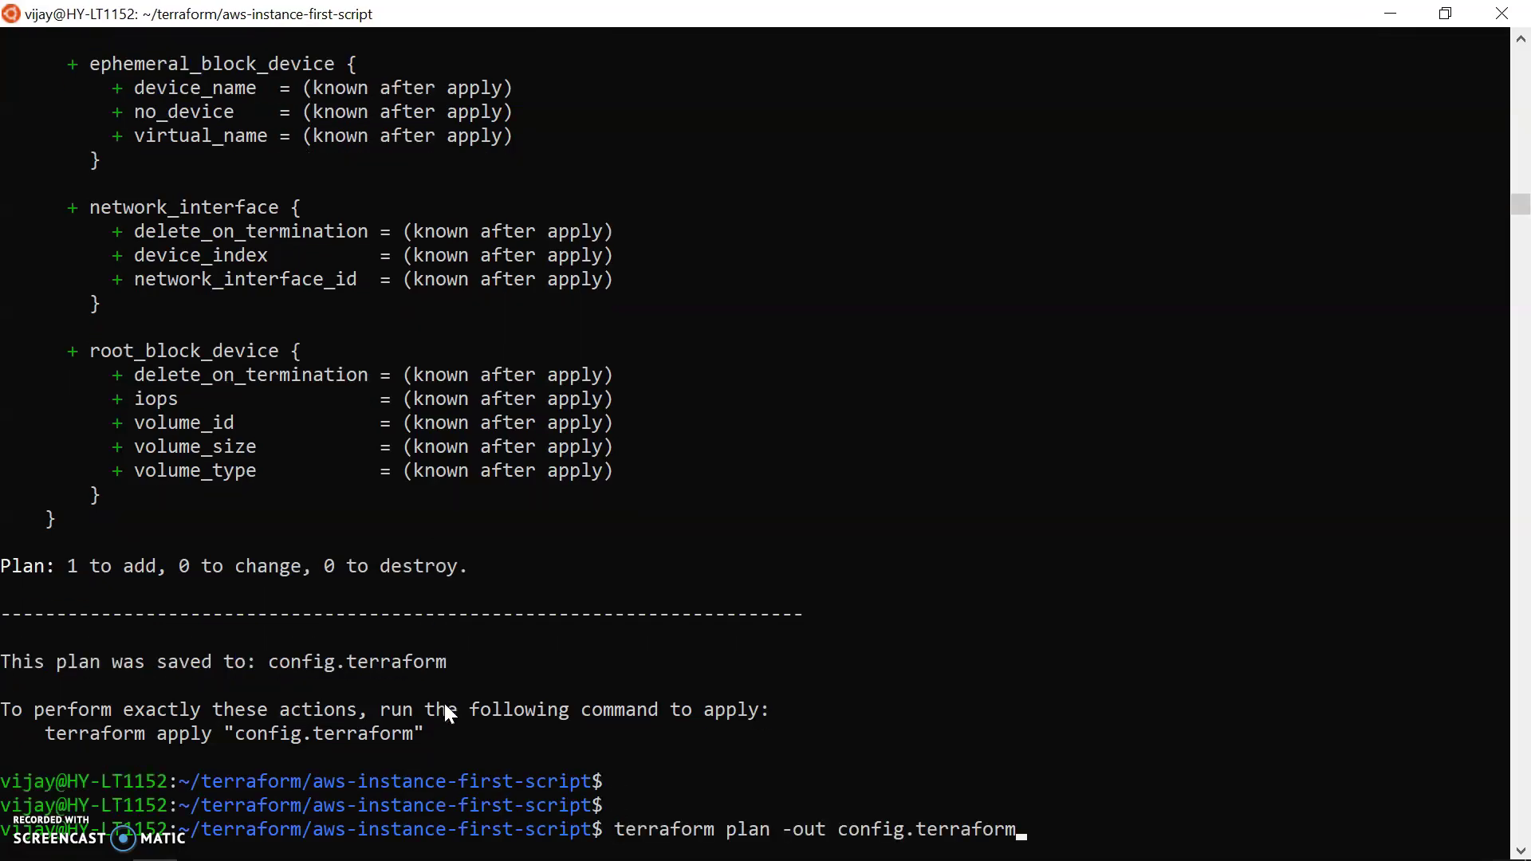
key(BackSpace)
key(BackSpace)
key(BackSpace)
key(BackSpace)
key(BackSpace)
key(BackSpace)
key(BackSpace)
key(BackSpace)
key(BackSpace)
key(BackSpace)
key(BackSpace)
key(BackSpace)
key(BackSpace)
key(BackSpace)
key(BackSpace)
key(BackSpace)
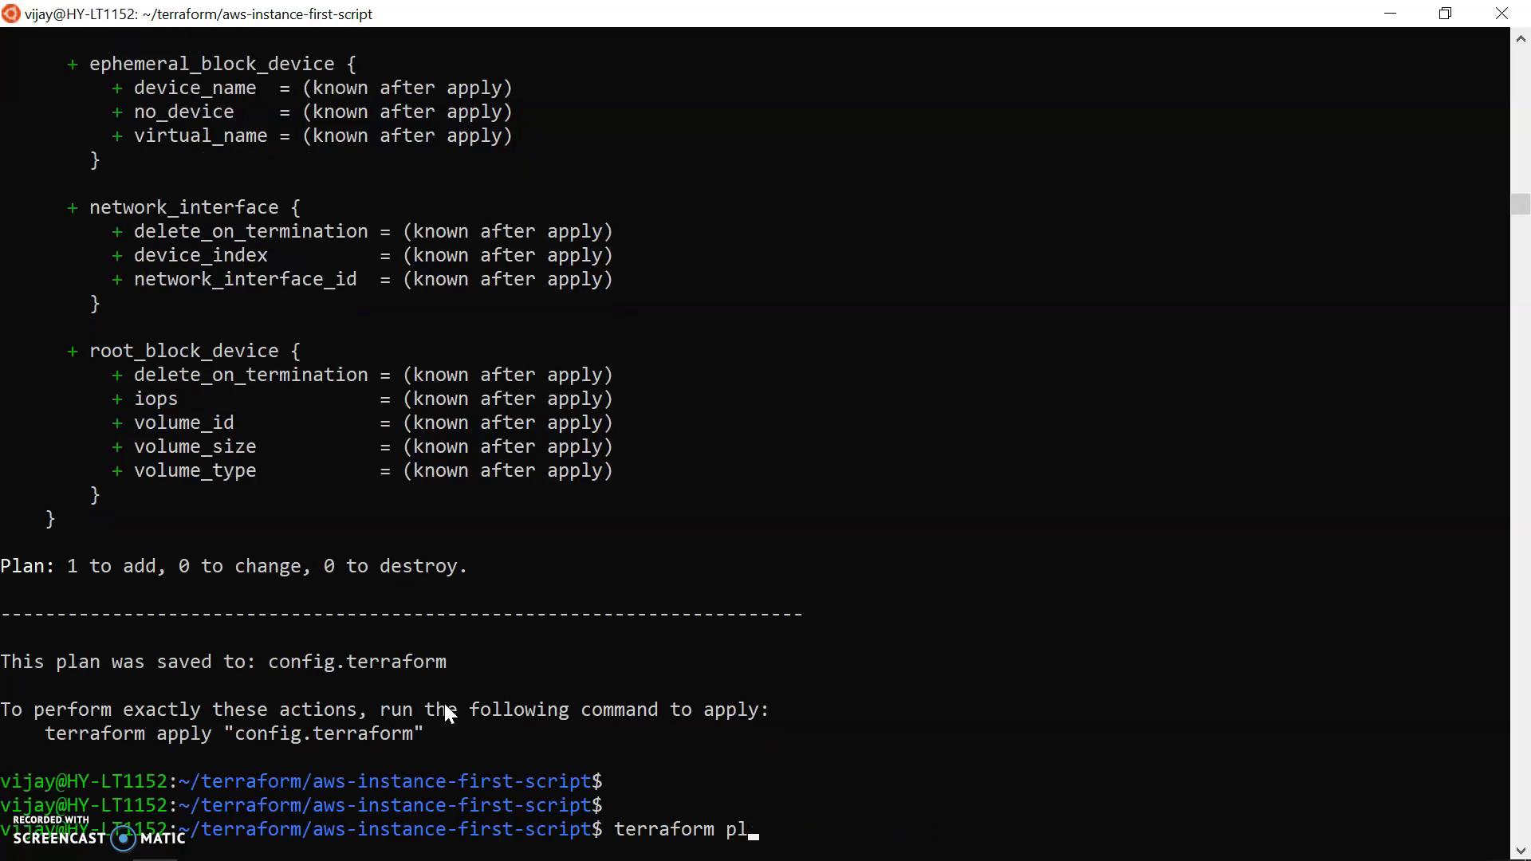
key(BackSpace)
key(BackSpace)
text(app)
text(ly co)
text(n)
key(Tab)
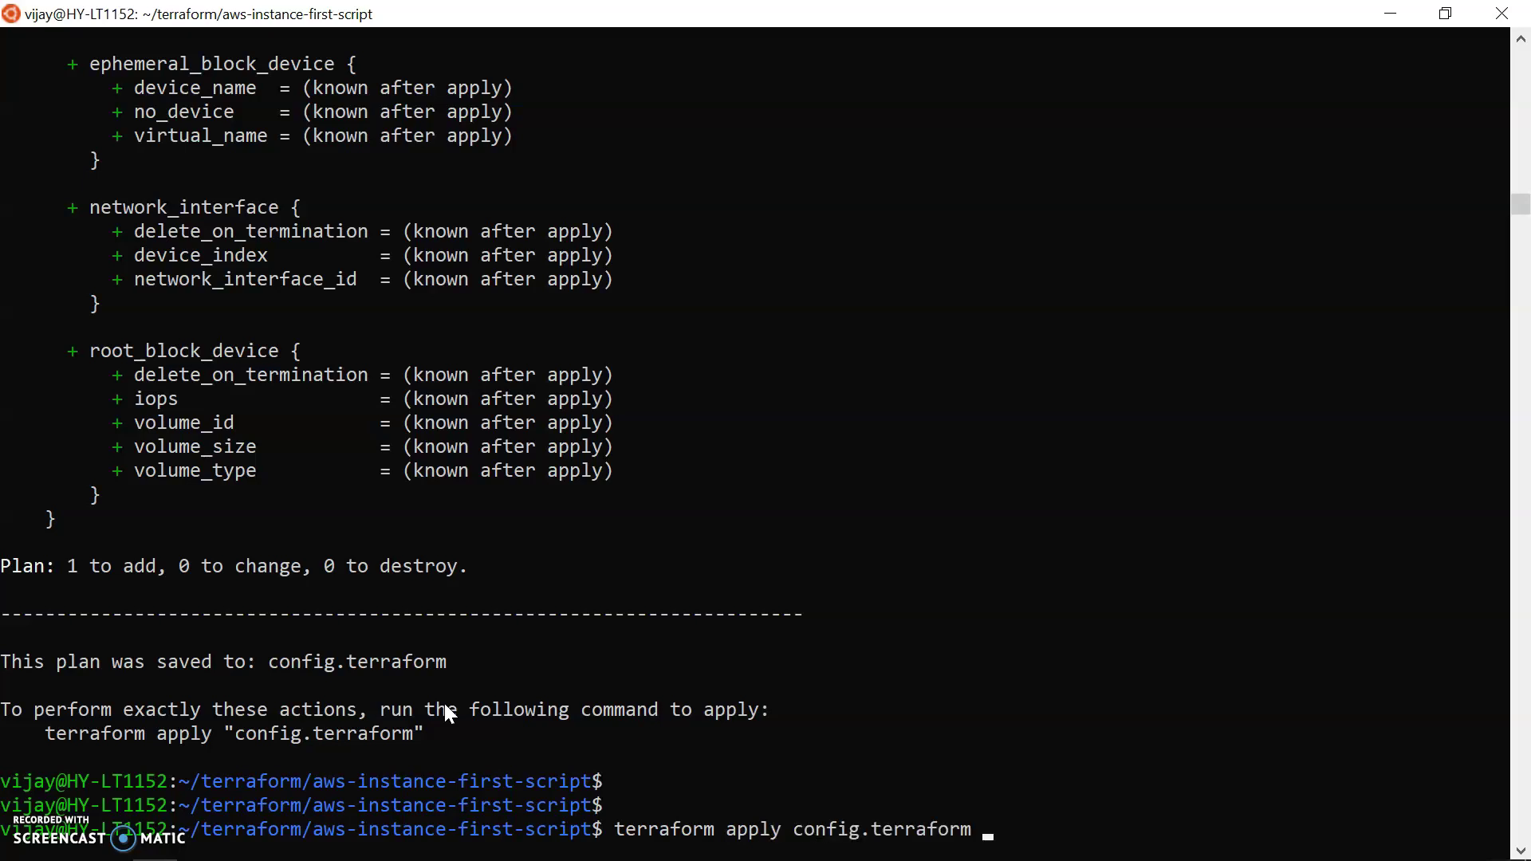
key(Return)
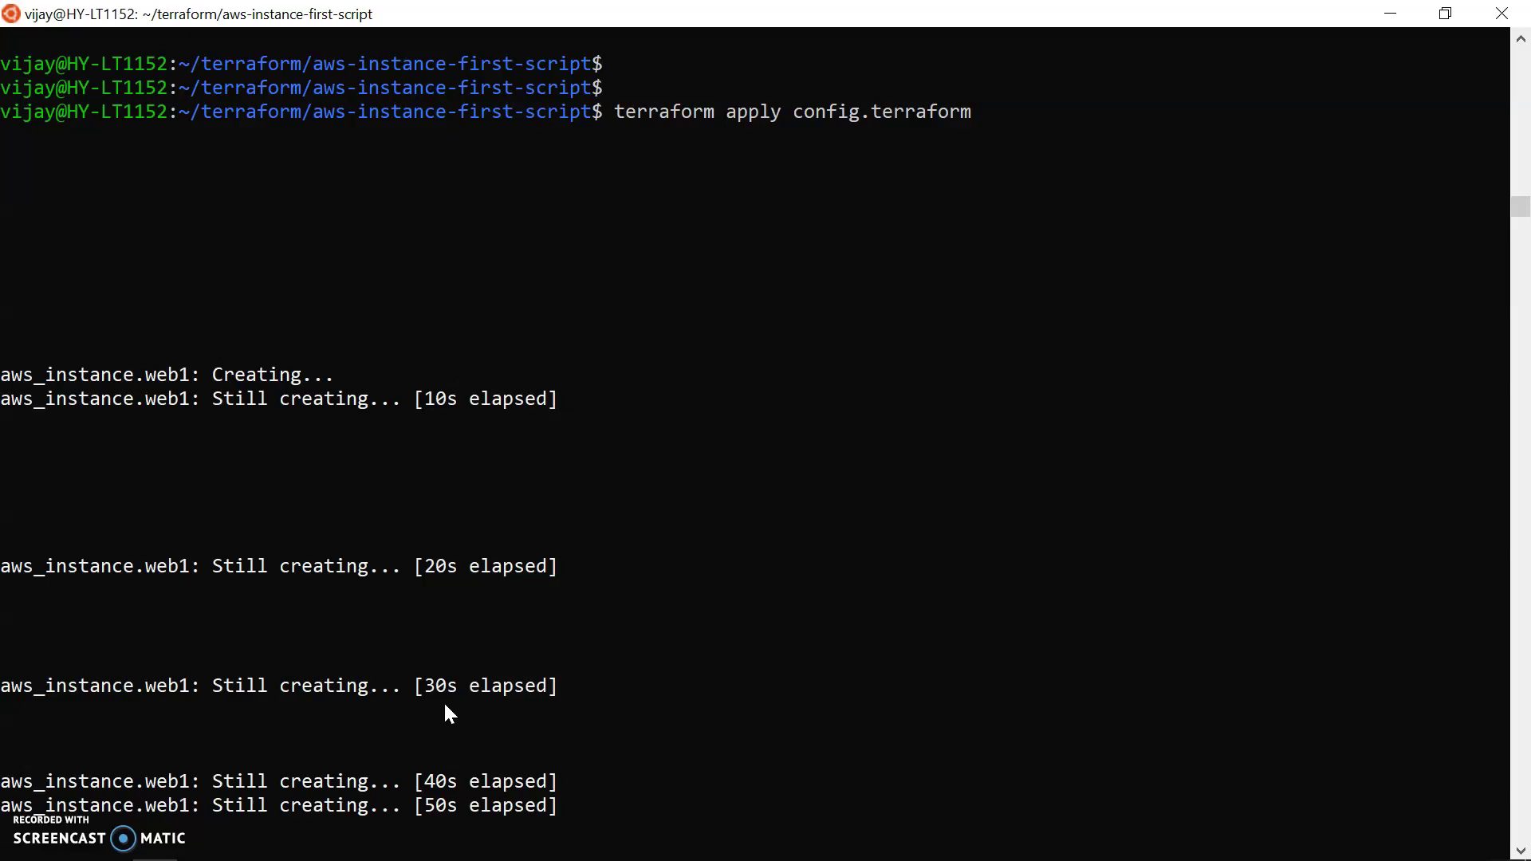
key(Return)
key(Return)
key(Return)
key(Return)
key(Return)
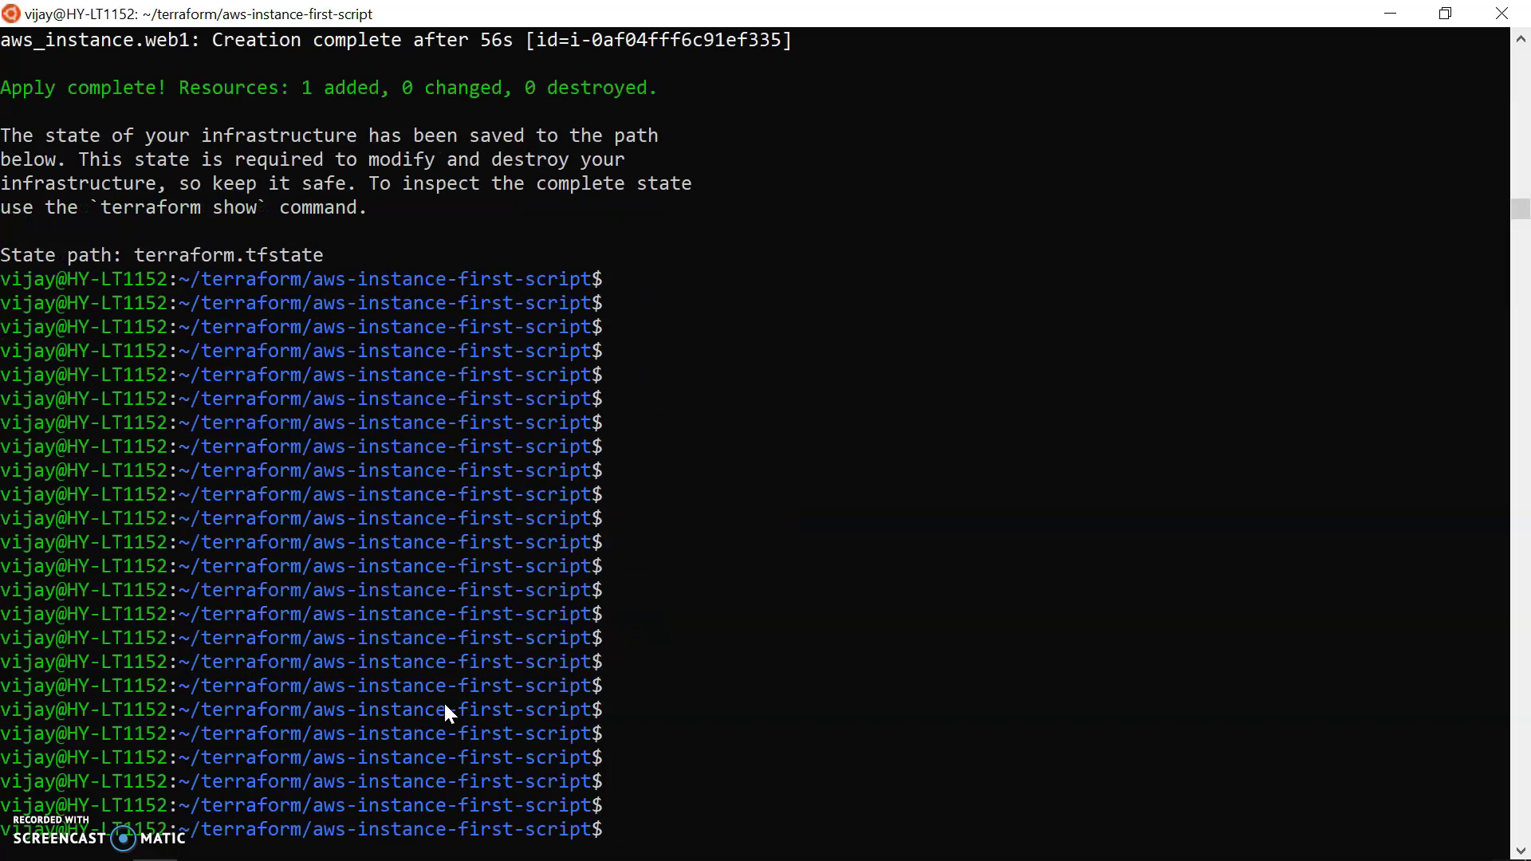
key(alt+Tab)
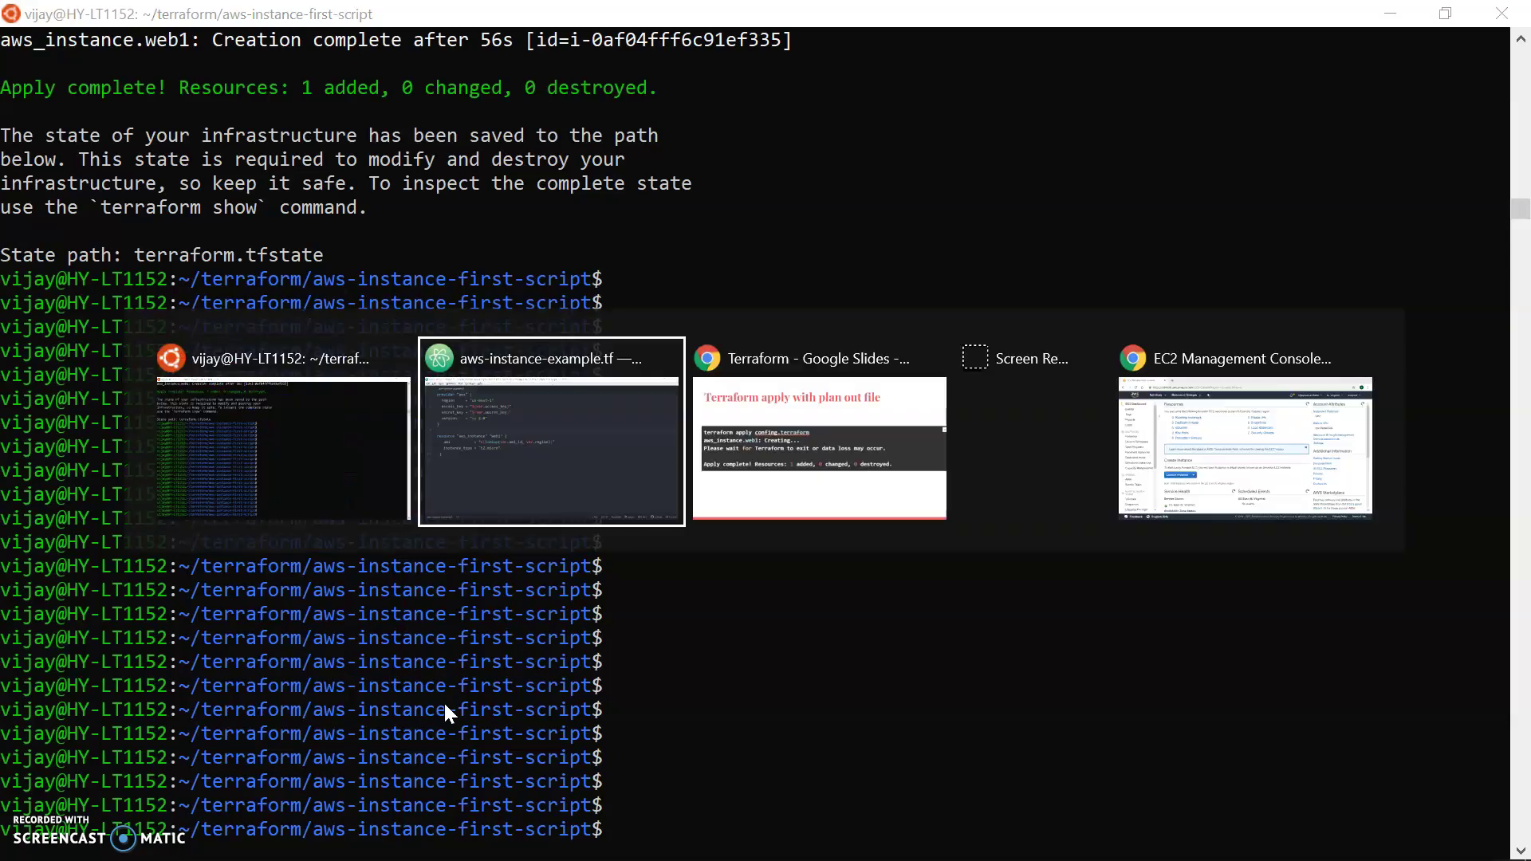
Step: Refresh EC2 resource counts and list the running t2.micro instance in us-east-1d
key(Tab)
key(Tab)
key(Tab)
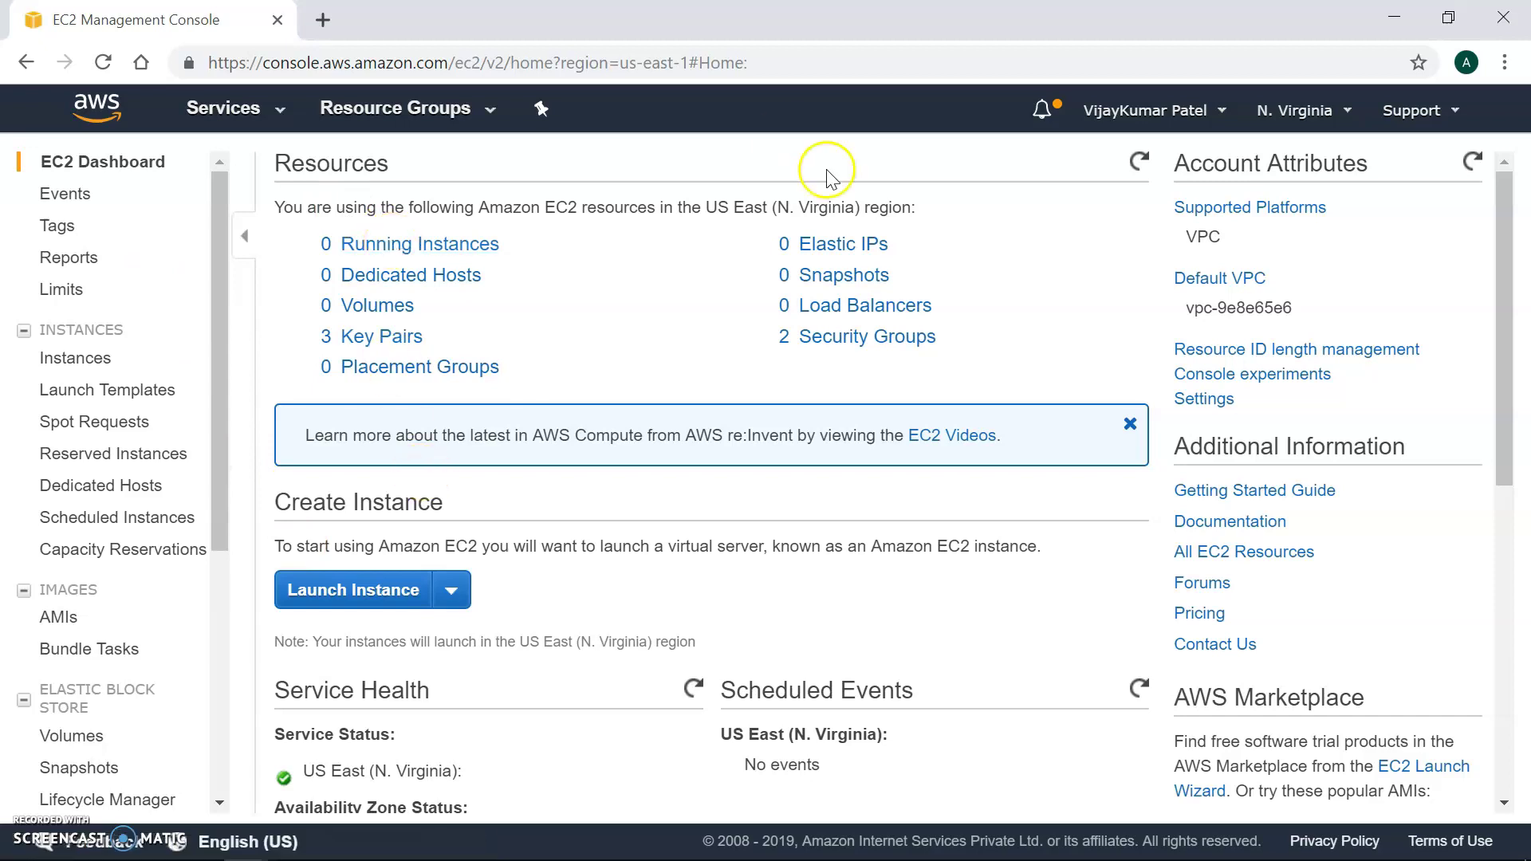
click(1140, 162)
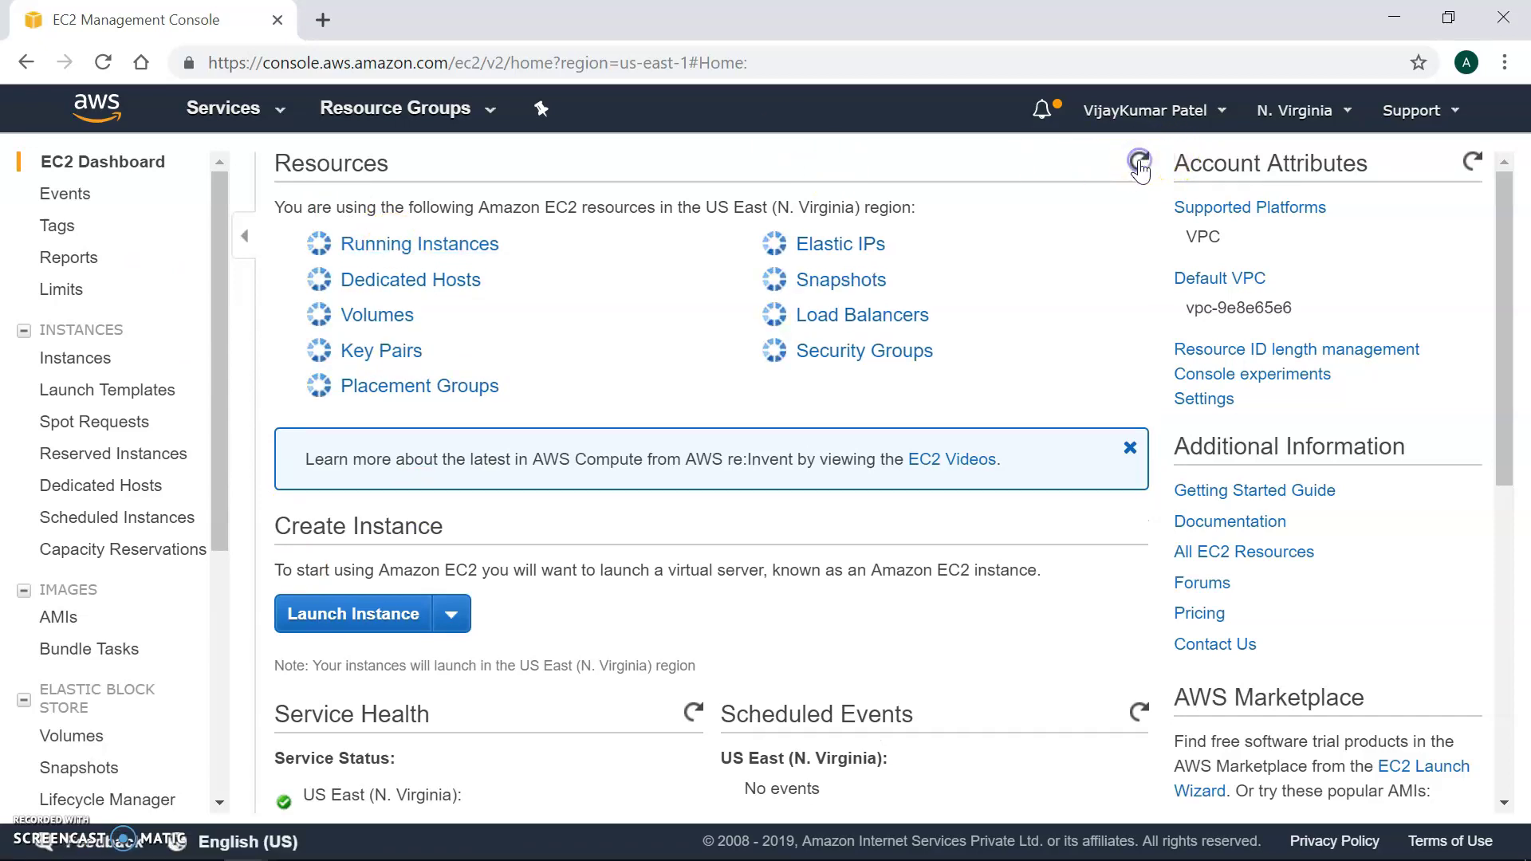
click(465, 245)
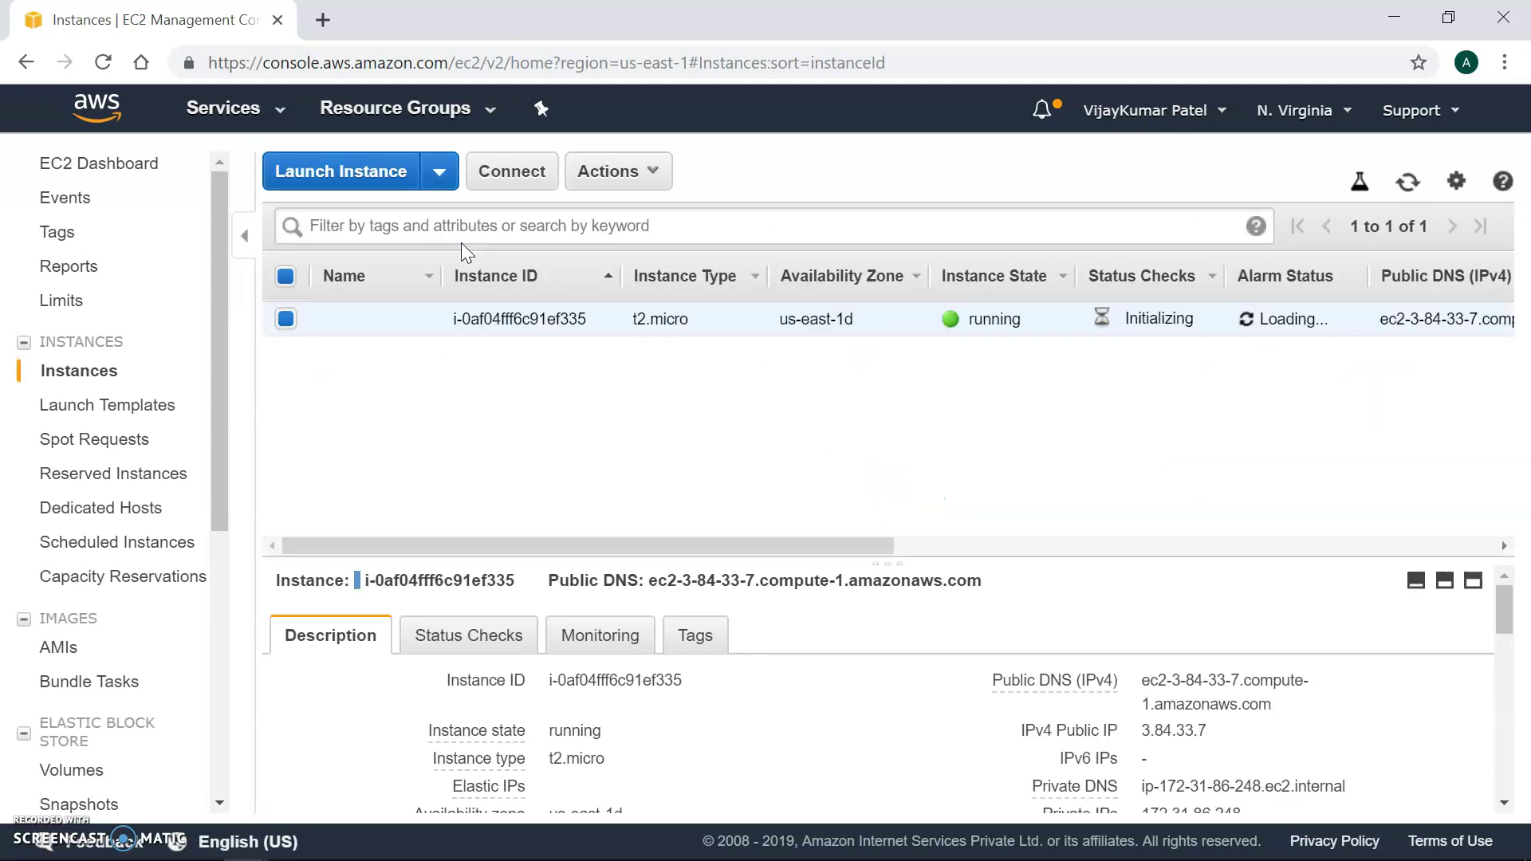
click(523, 458)
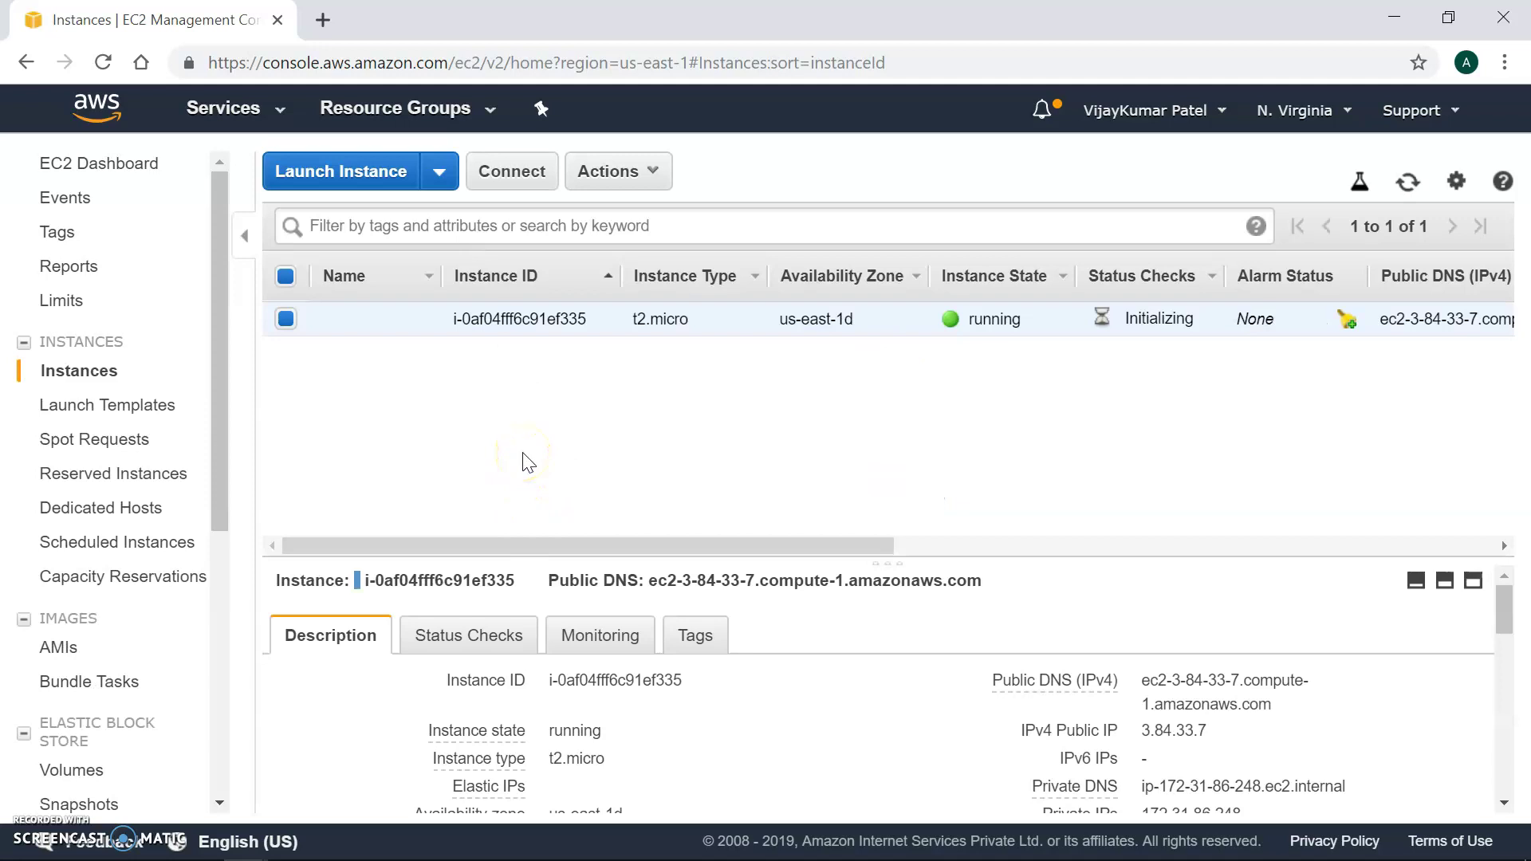